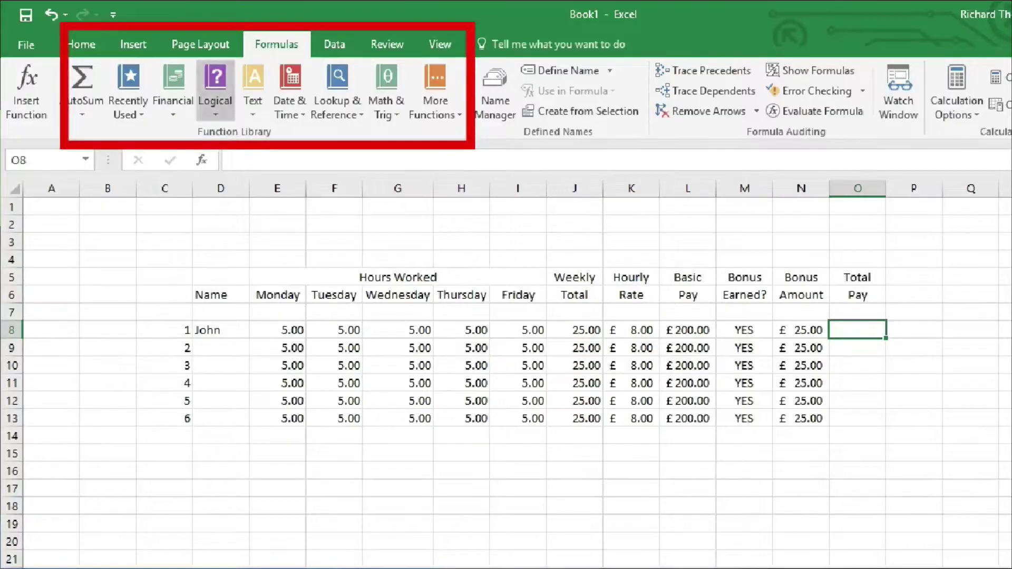
# - Insert the IF function into cell O8 from the Logical functions list
pyautogui.click(215, 88)
pyautogui.click(233, 308)
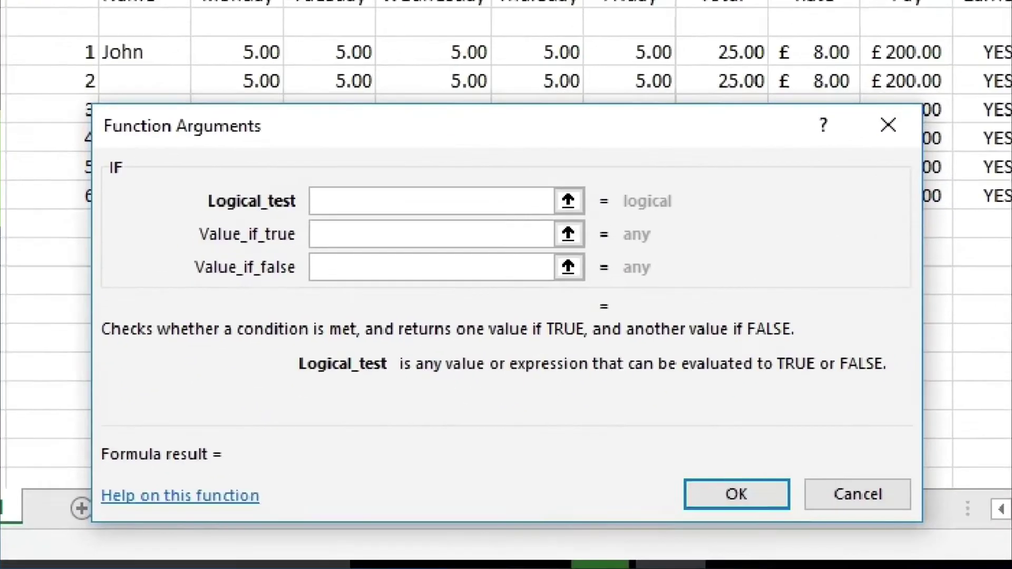
pyautogui.write('J8')
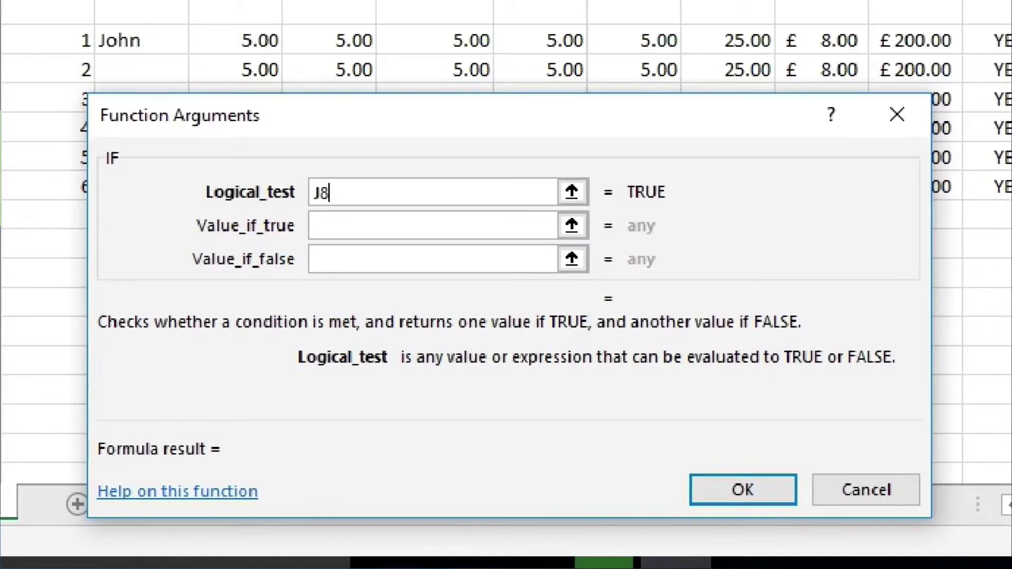
pyautogui.write('>=')
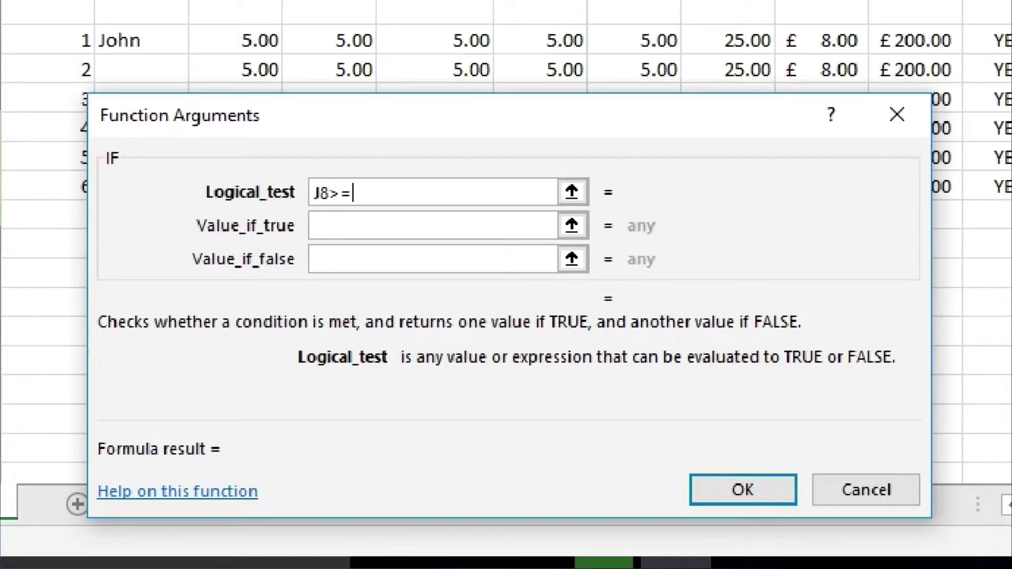
pyautogui.write('3')
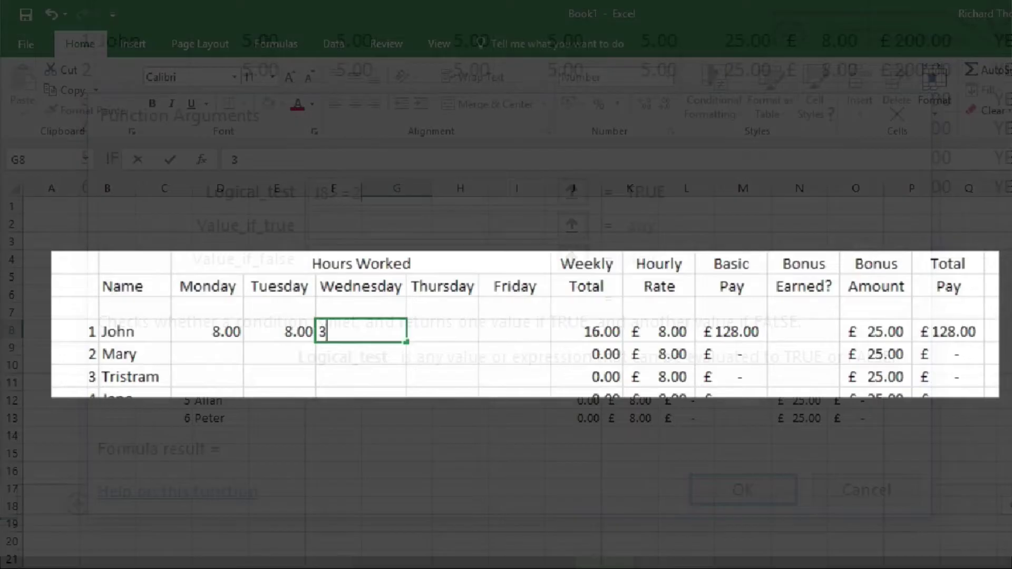
# - Fill John's Wednesday, Thursday and Friday cells with 3, 5 and 6 hours
pyautogui.press('Tab')
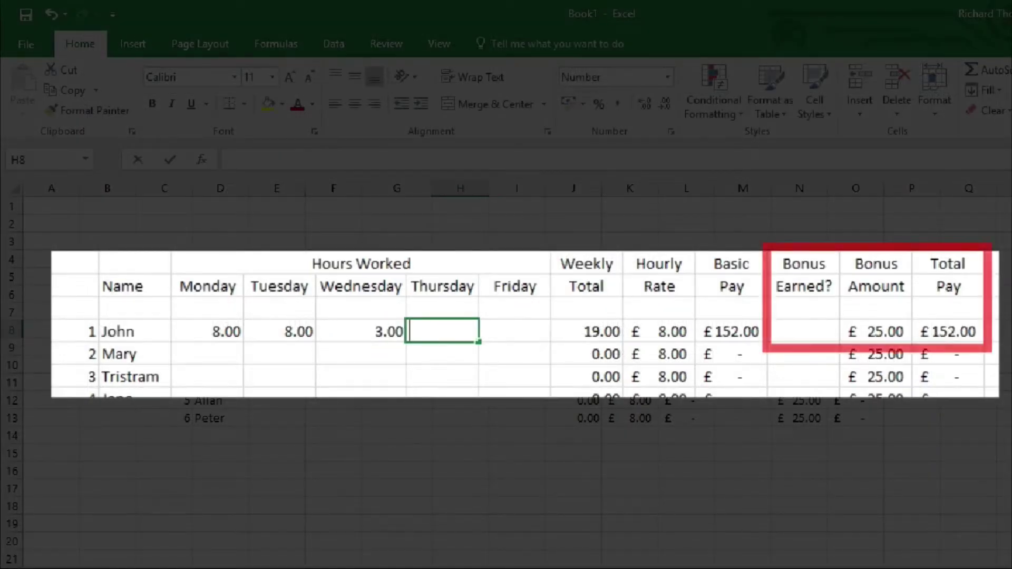
pyautogui.write('5')
pyautogui.press('Tab')
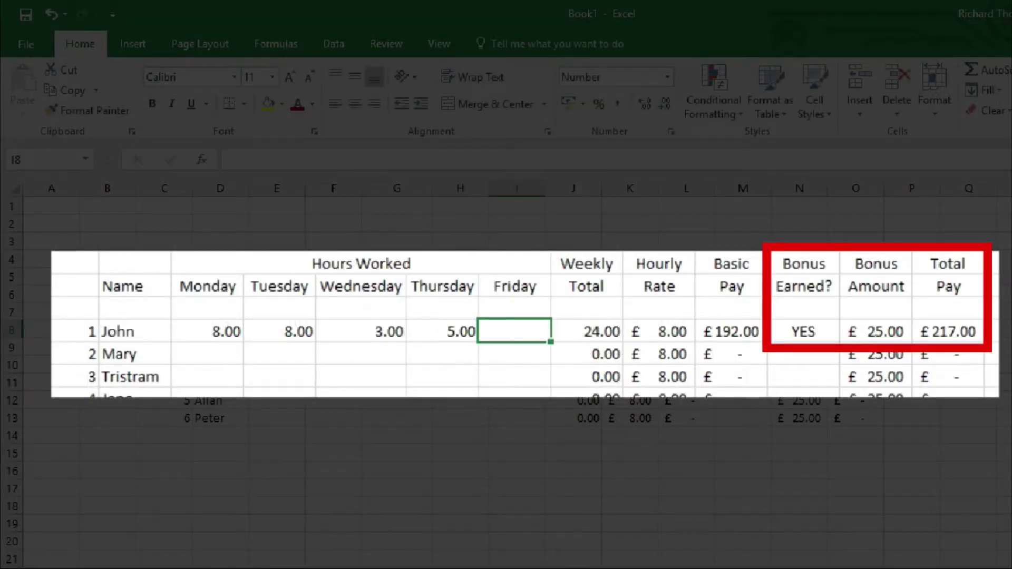
pyautogui.write('6')
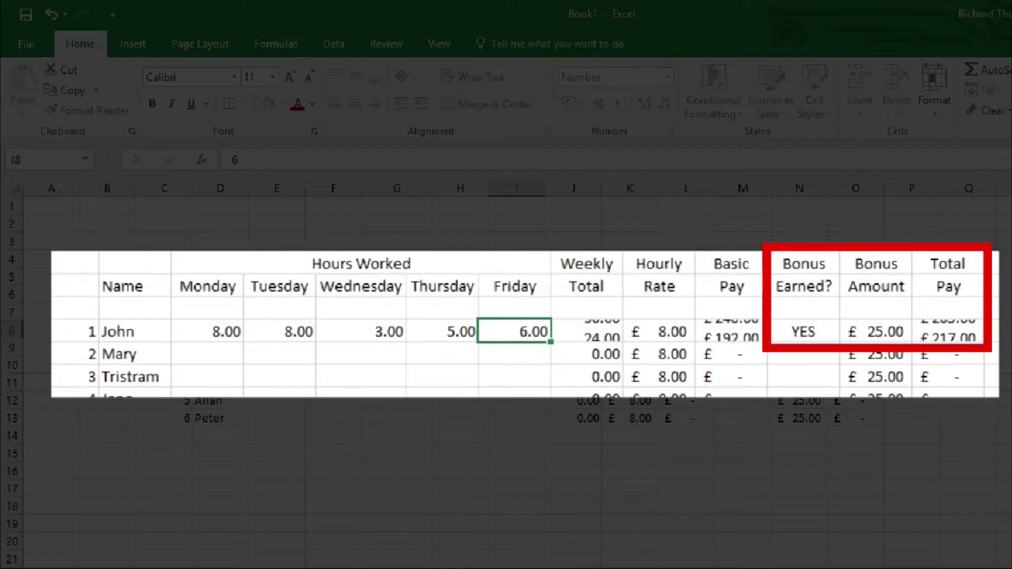
pyautogui.press('Tab')
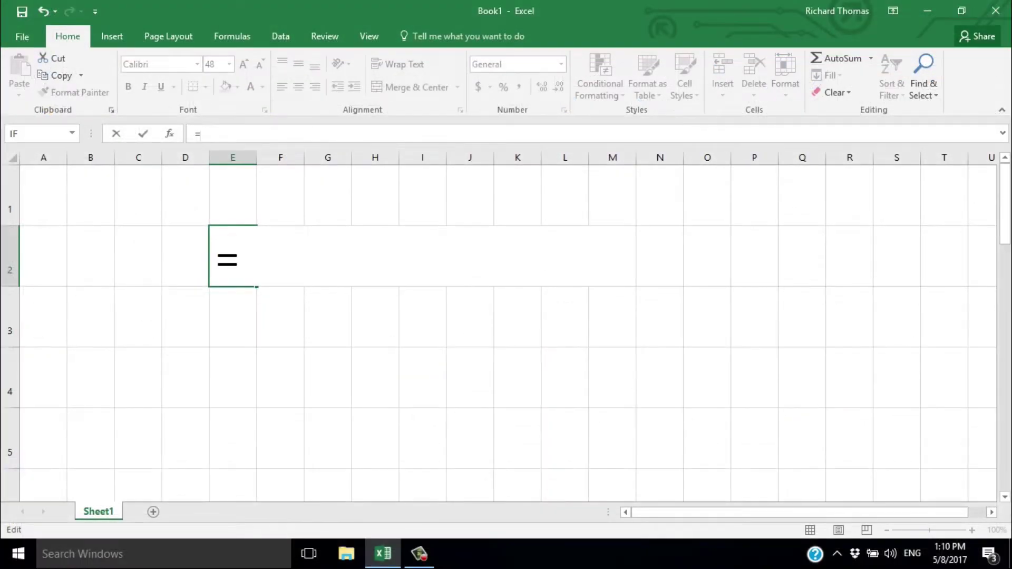
pyautogui.write('IF')
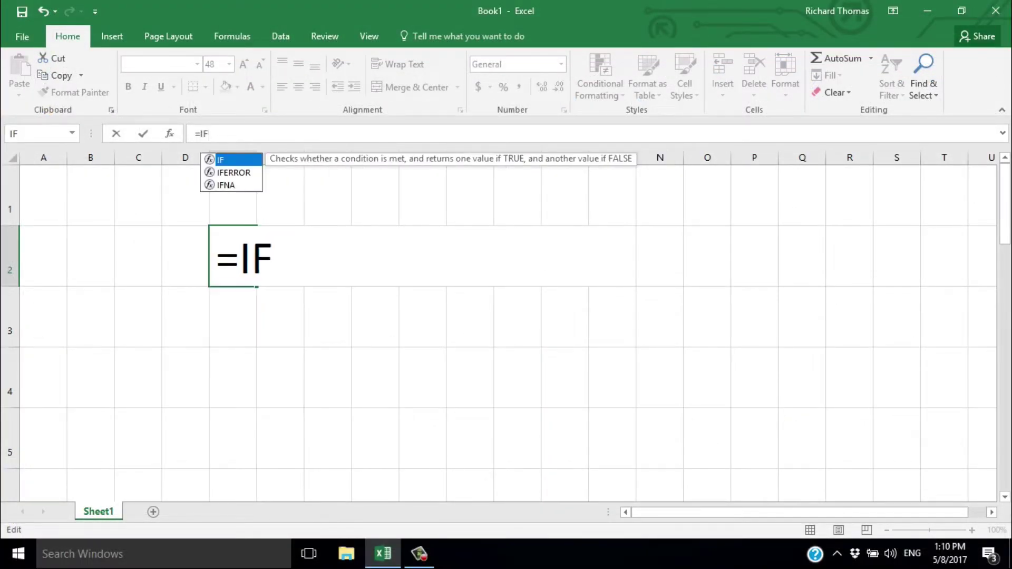
pyautogui.write('(')
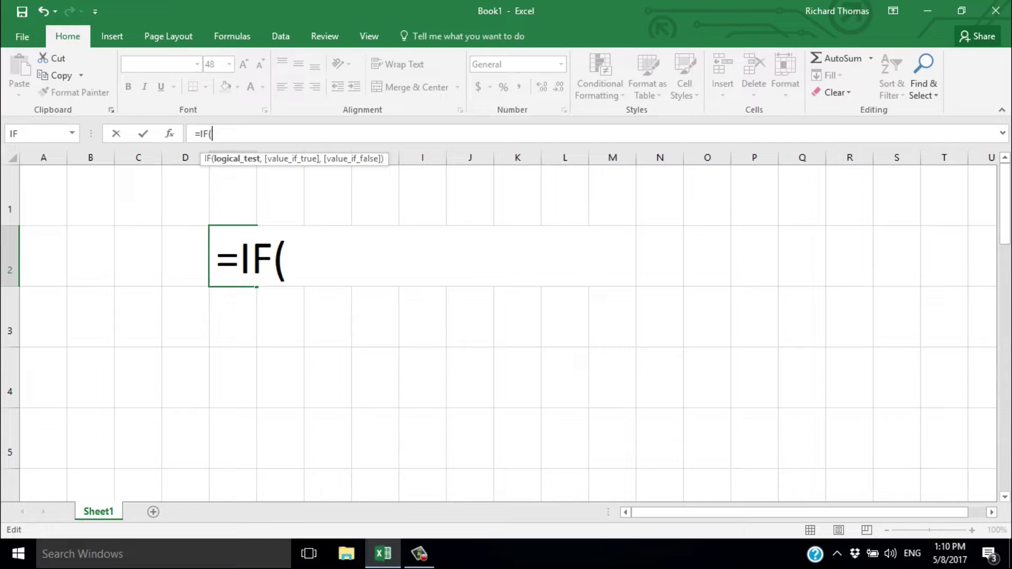
pyautogui.write('TE')
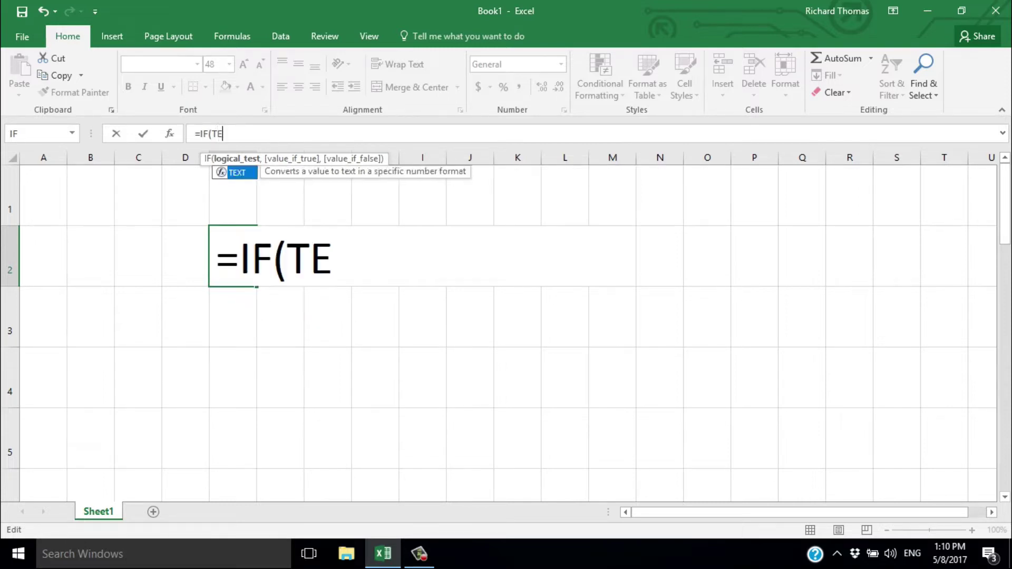
pyautogui.write('ST,')
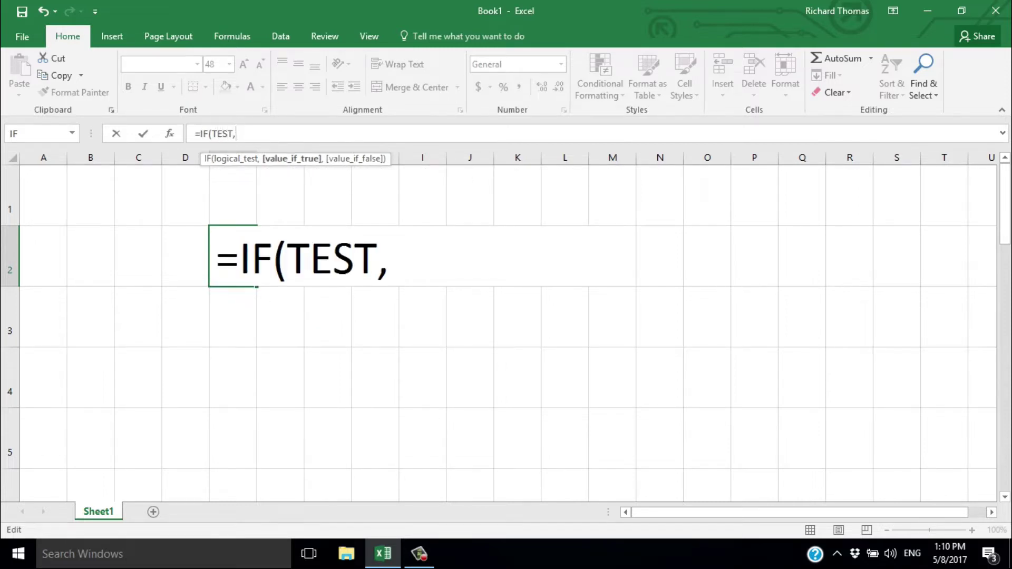
pyautogui.write('TRUE,')
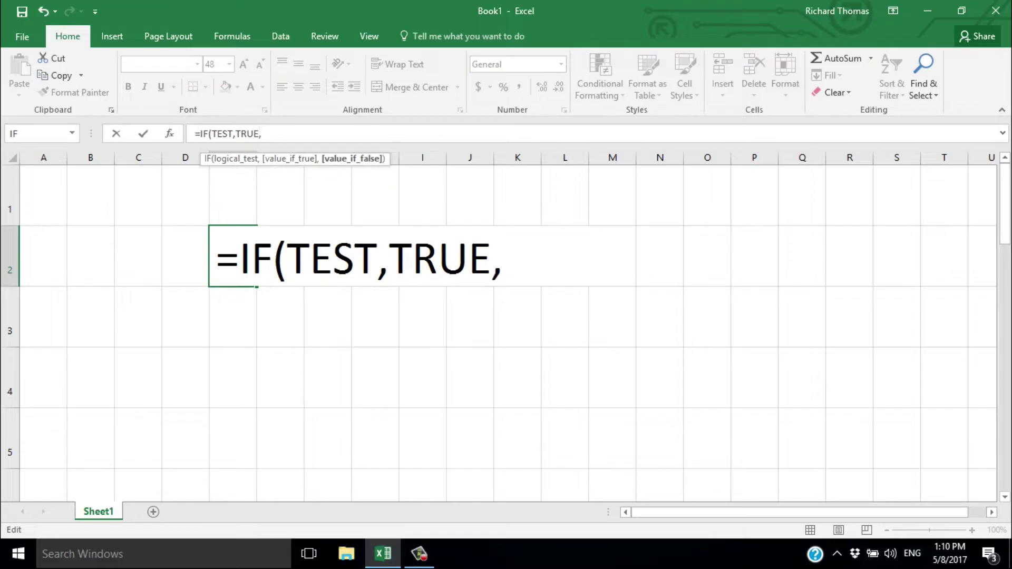
pyautogui.write('FALSE')
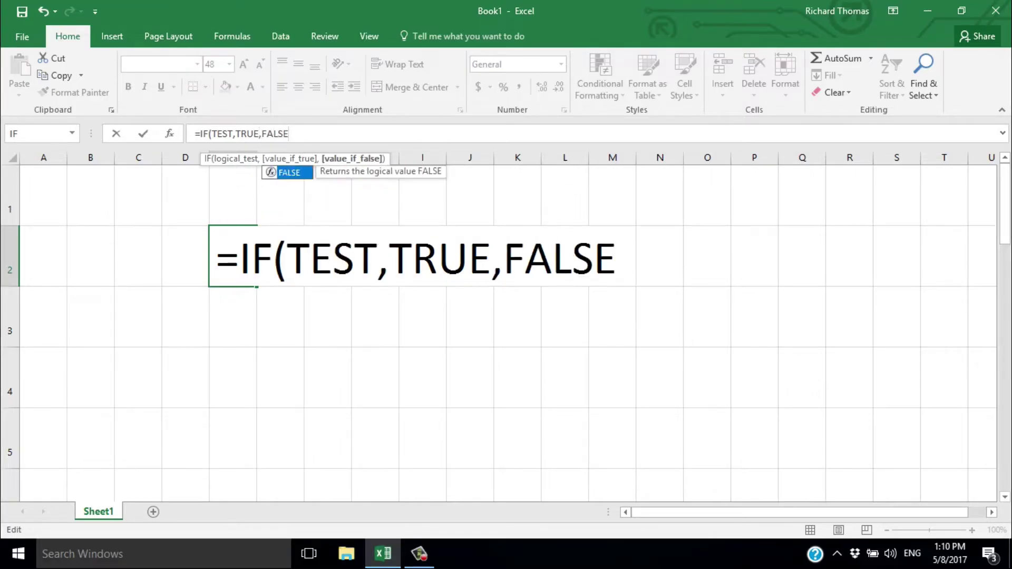
pyautogui.press('Escape')
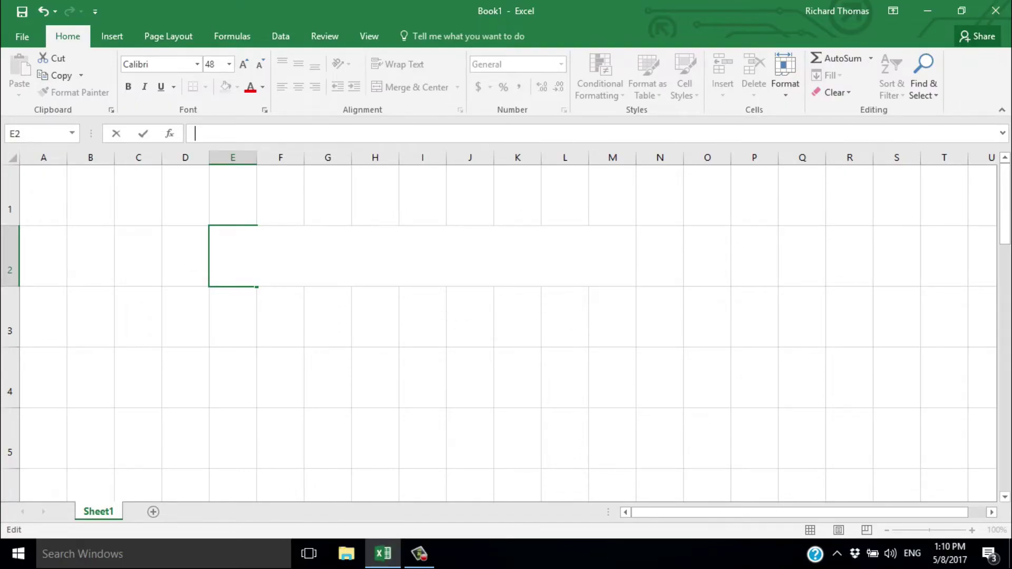
pyautogui.write('=')
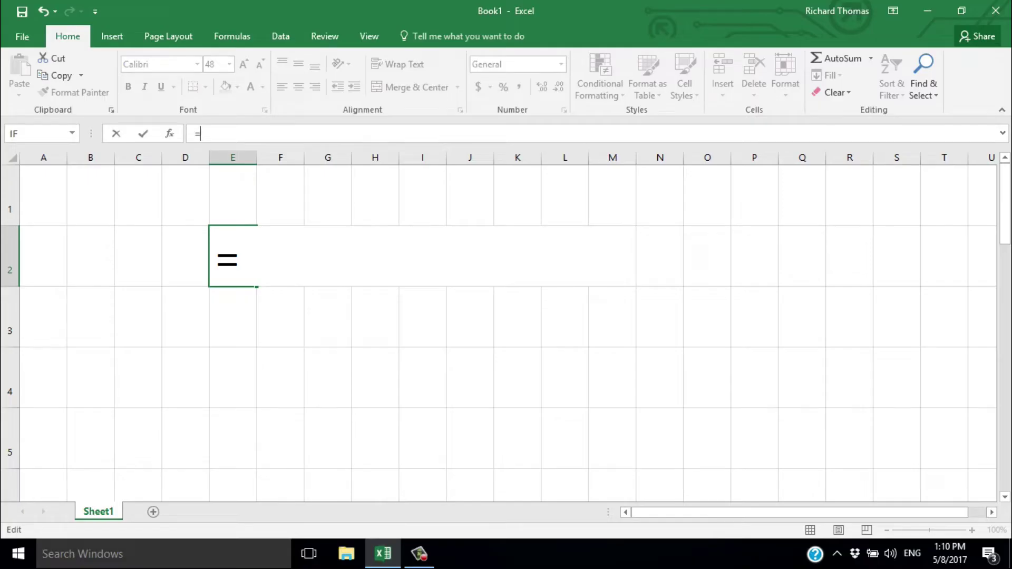
# - Enter = in E2, > in E3, < in F3, >= in E4, <= in F4 and <> in E5
pyautogui.press('Return')
pyautogui.write('>')
pyautogui.press('Tab')
pyautogui.write('<')
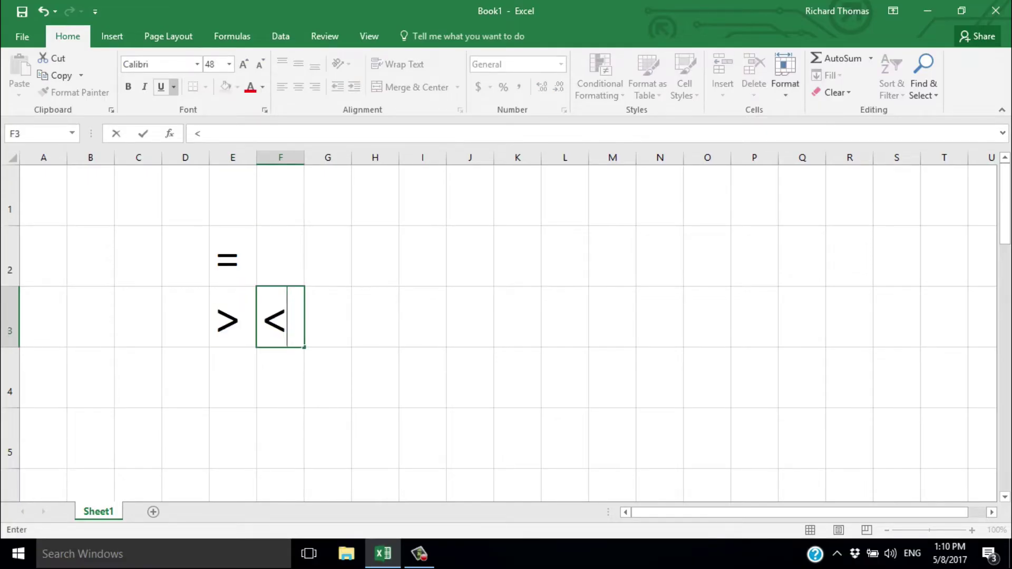
pyautogui.press('Return')
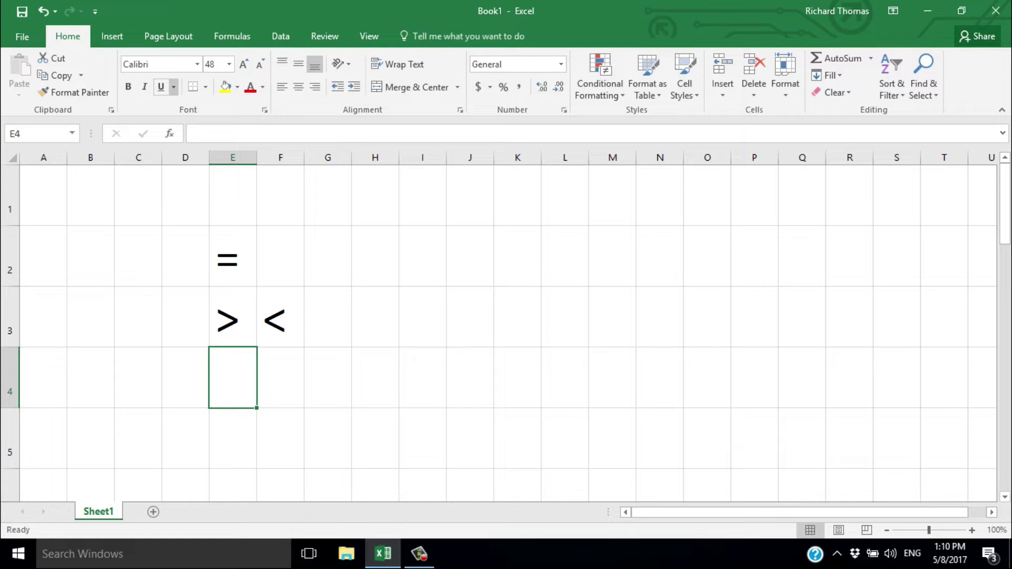
pyautogui.write('>=')
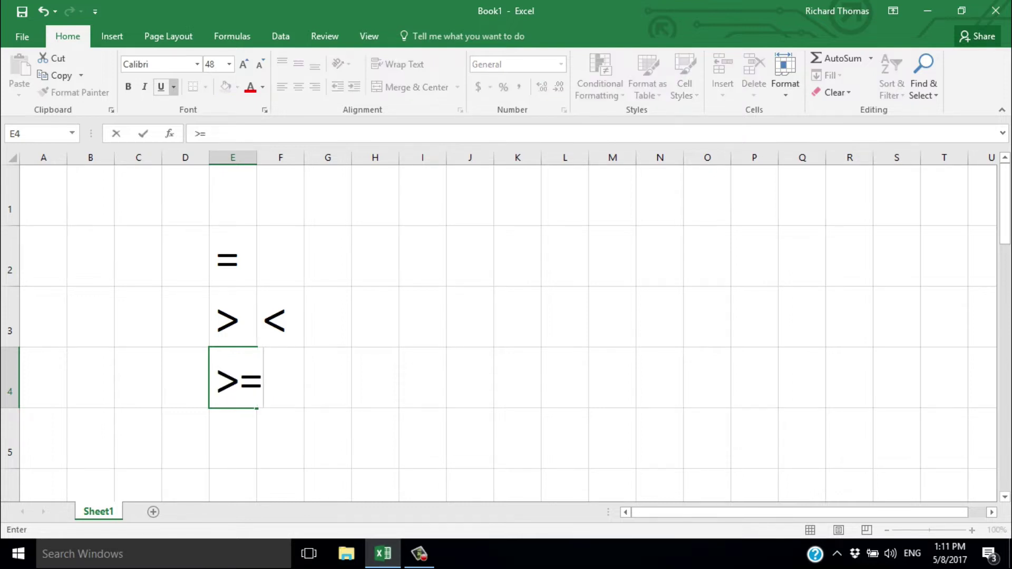
pyautogui.press('Tab')
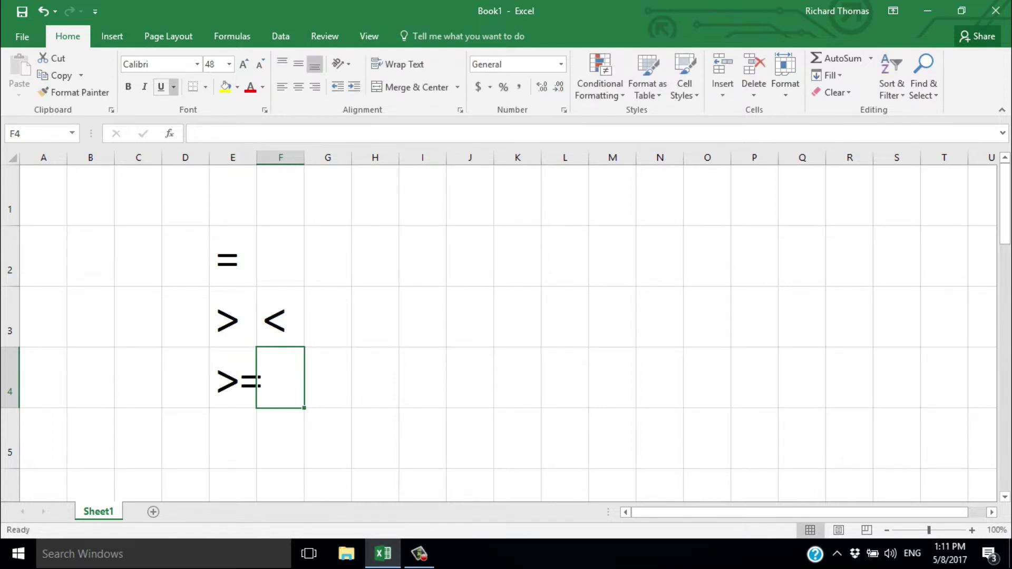
pyautogui.write('<')
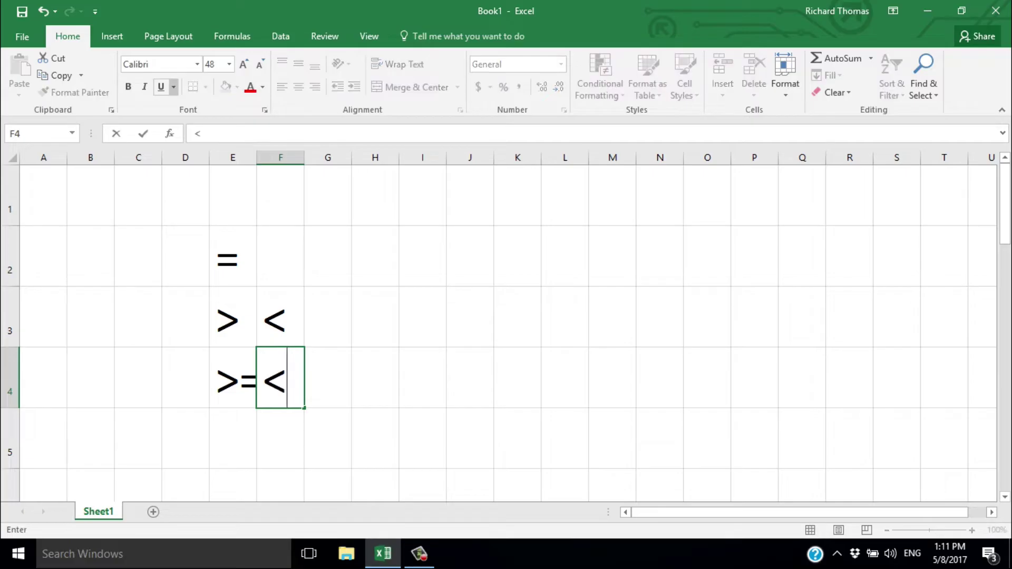
pyautogui.write('=')
pyautogui.press('Return')
pyautogui.write('<>')
pyautogui.click(470, 195)
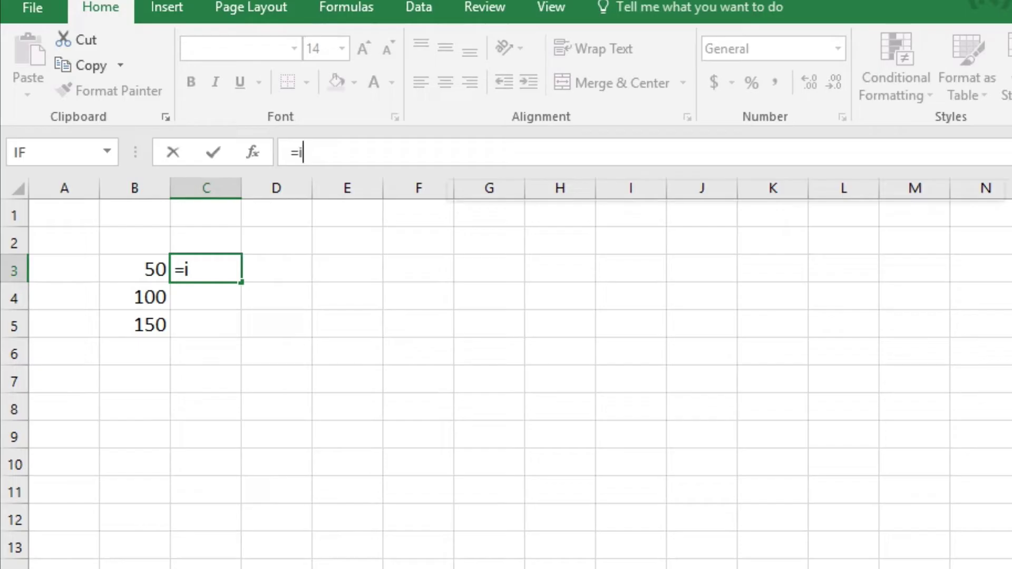
pyautogui.write('f(B')
pyautogui.write('3')
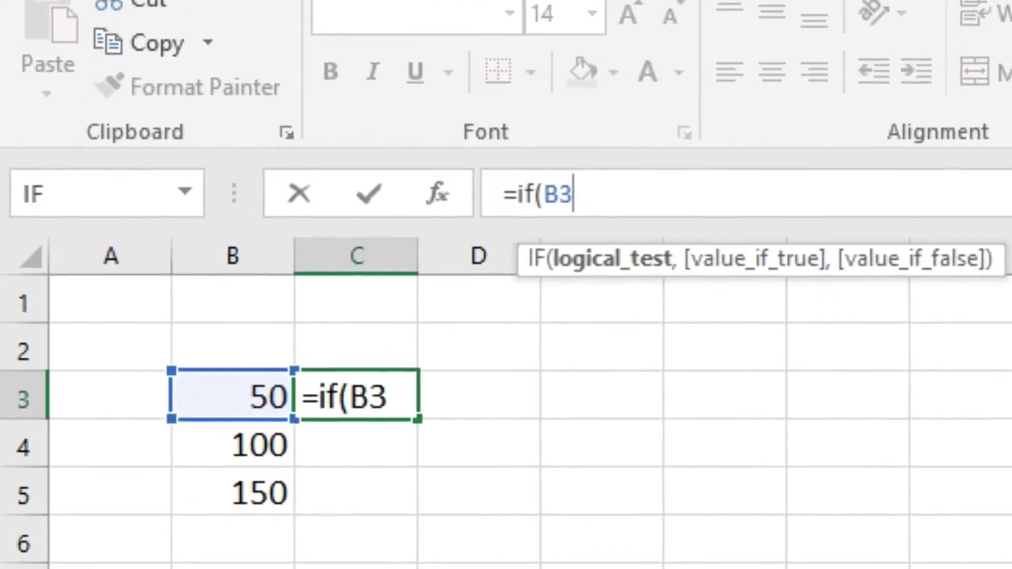
pyautogui.write('>100')
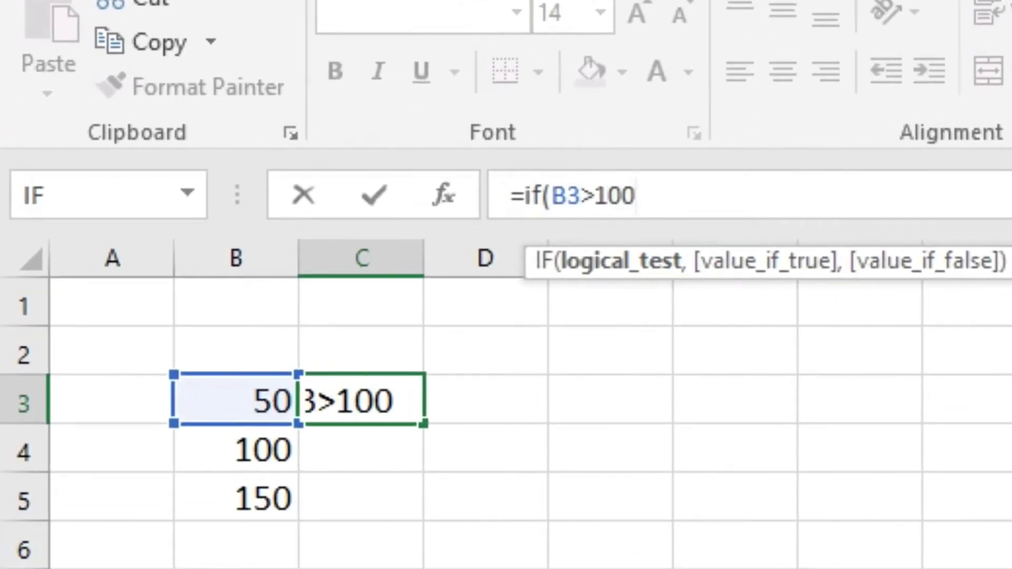
pyautogui.write(',"')
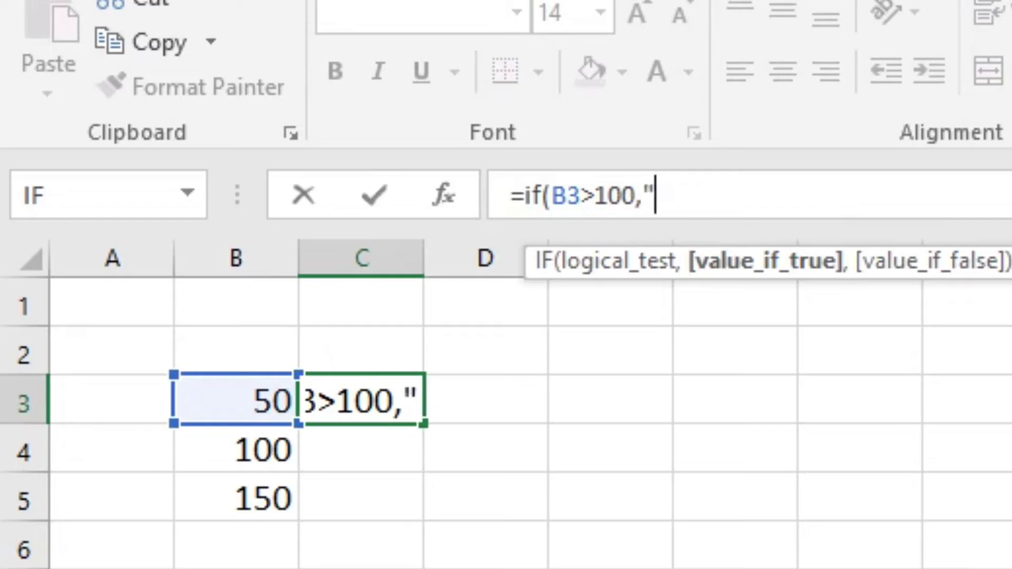
pyautogui.write('YES",')
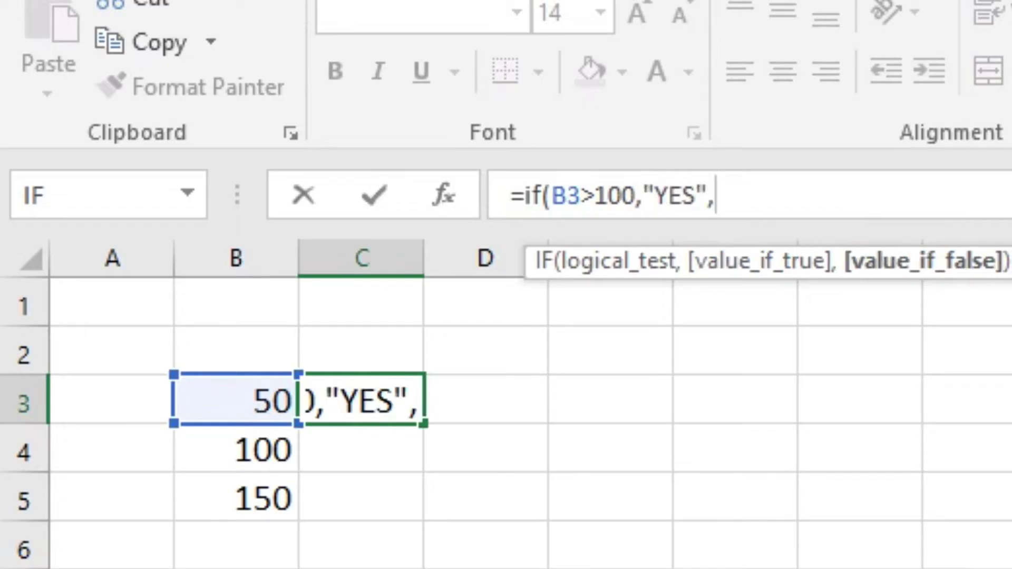
pyautogui.write('"NO")')
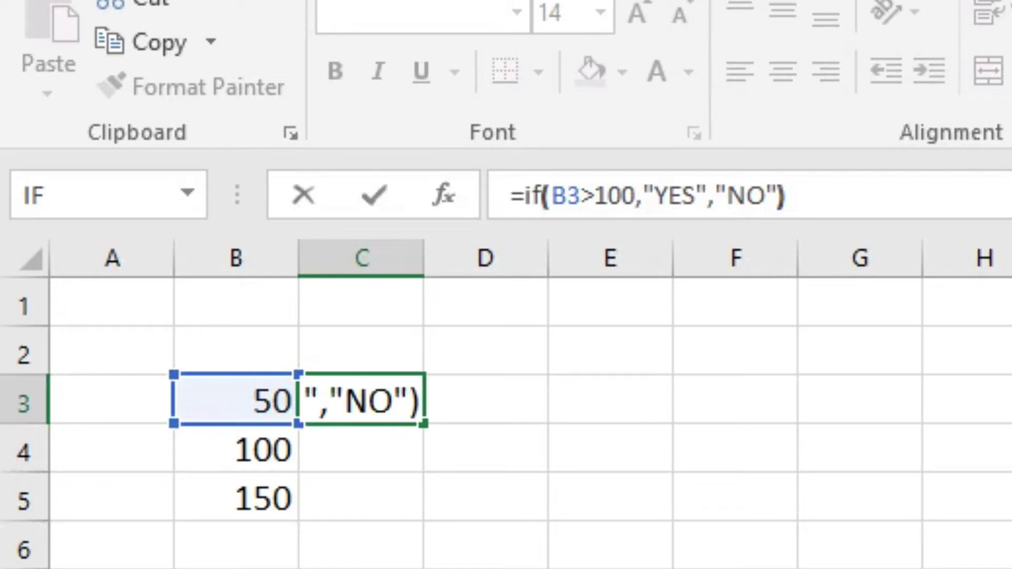
# - Commit =IF(B3>100,"YES","NO") in C3 and fill it down to C5
pyautogui.hotkey('ctrl', 'Return')
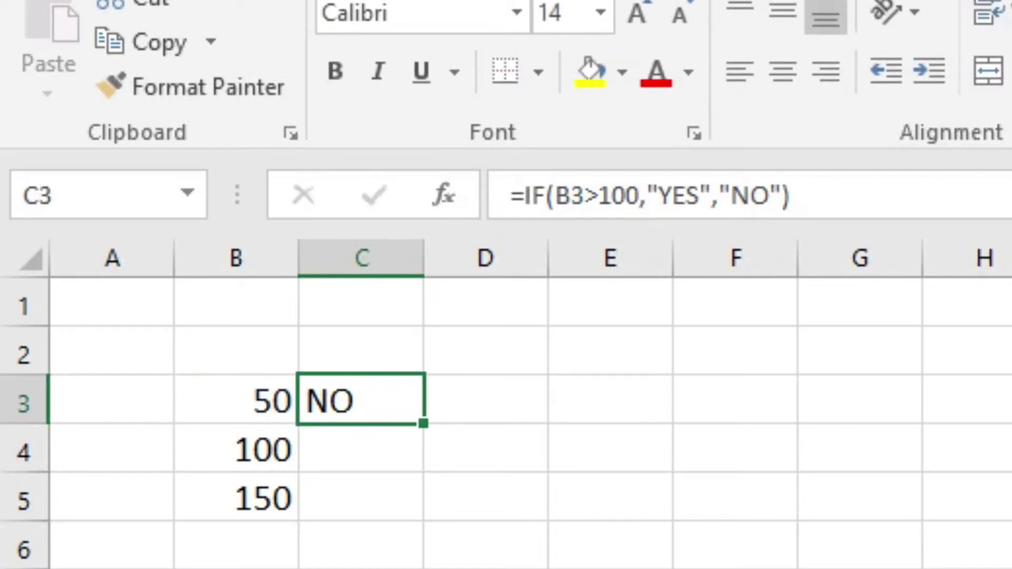
pyautogui.moveTo(424, 423); pyautogui.dragTo(423, 518)
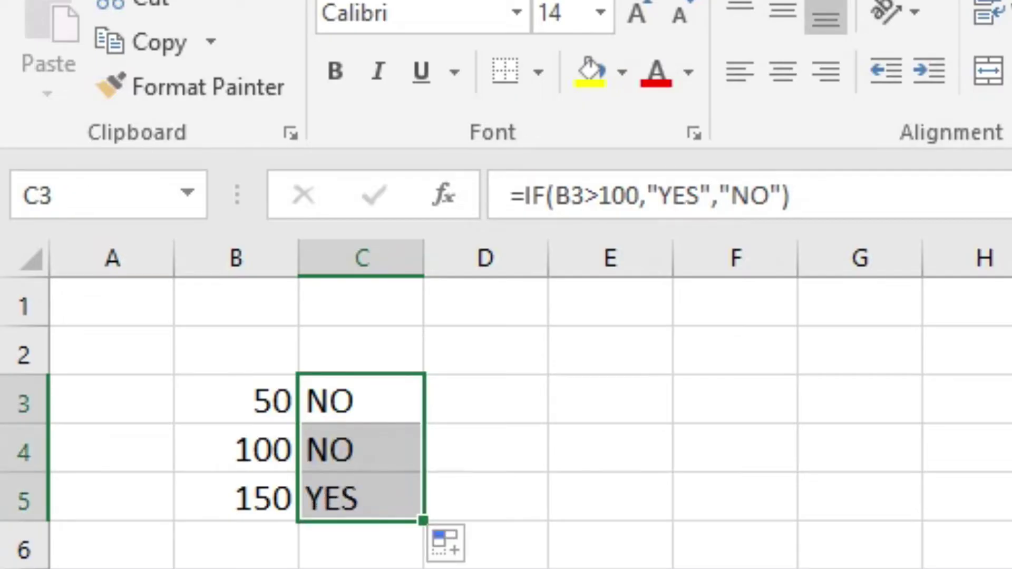
pyautogui.click(859, 566)
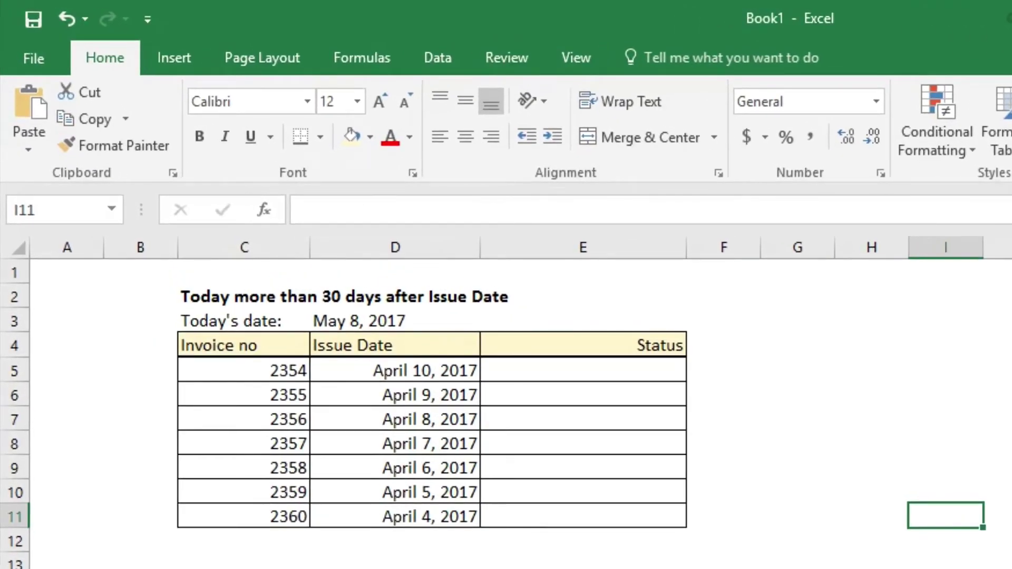
# - Select Status cell E5 and put it into edit mode
pyautogui.click(582, 370)
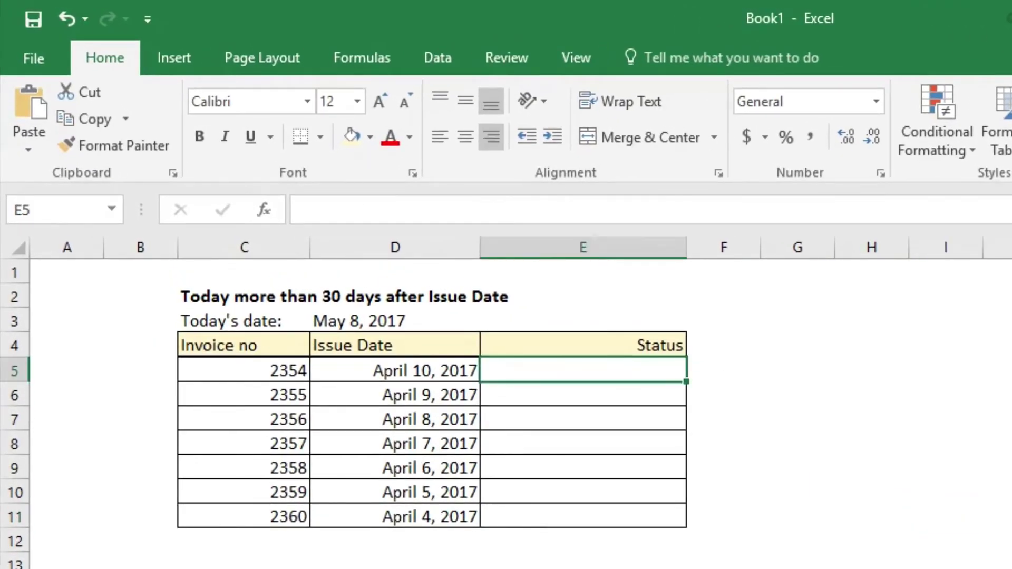
pyautogui.press('F2')
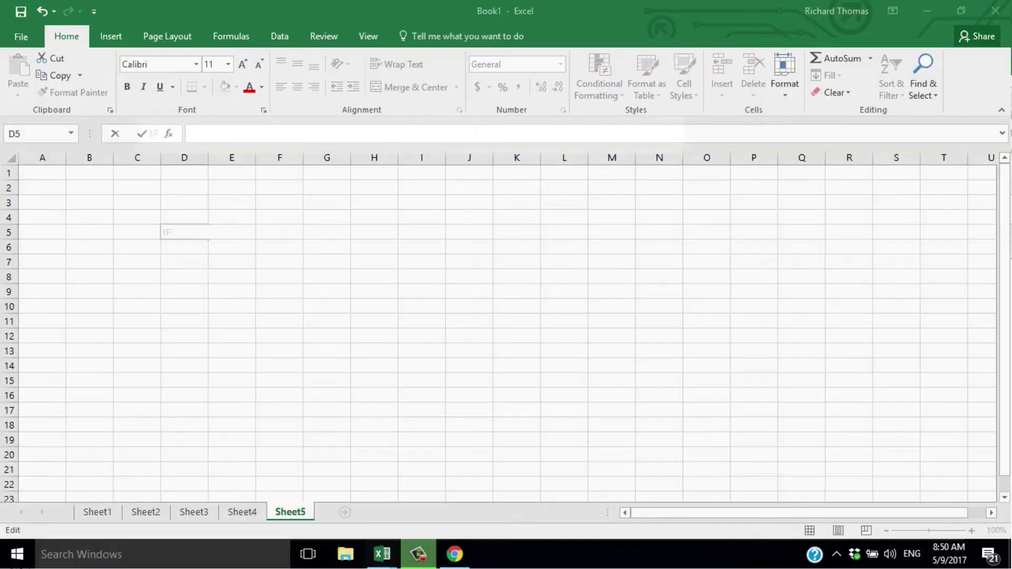
pyautogui.write("IF (TODAY'S DATE")
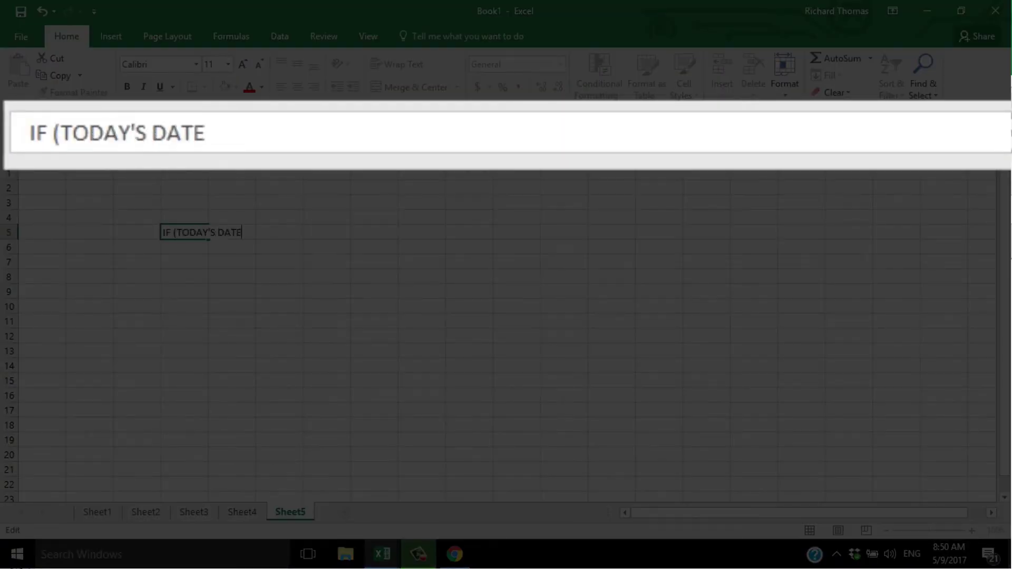
pyautogui.write(') is > 30')
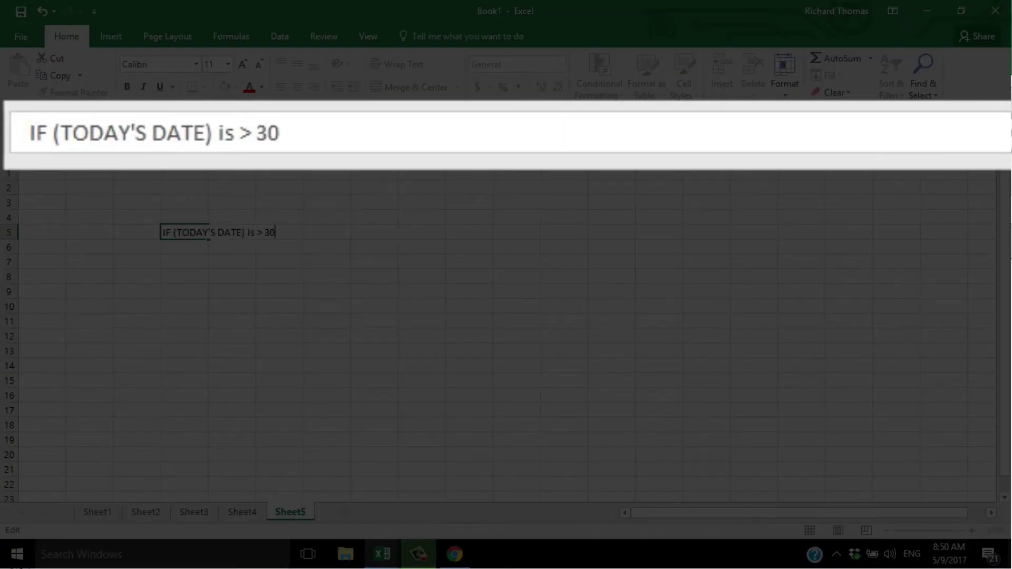
pyautogui.write(' days after (INVOICE DATE')
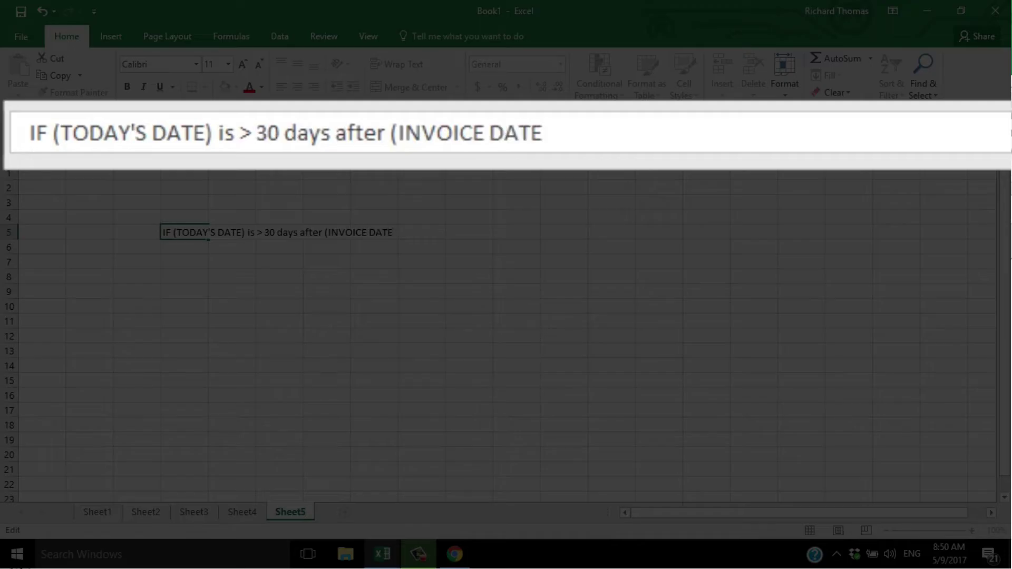
pyautogui.write(') print "OVER')
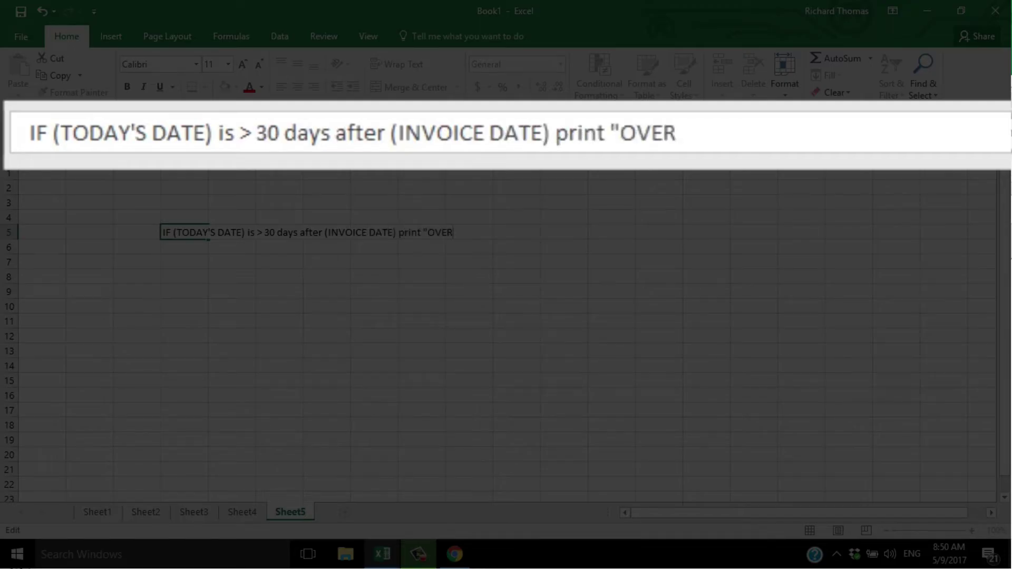
pyautogui.write('DUE", otherwise print')
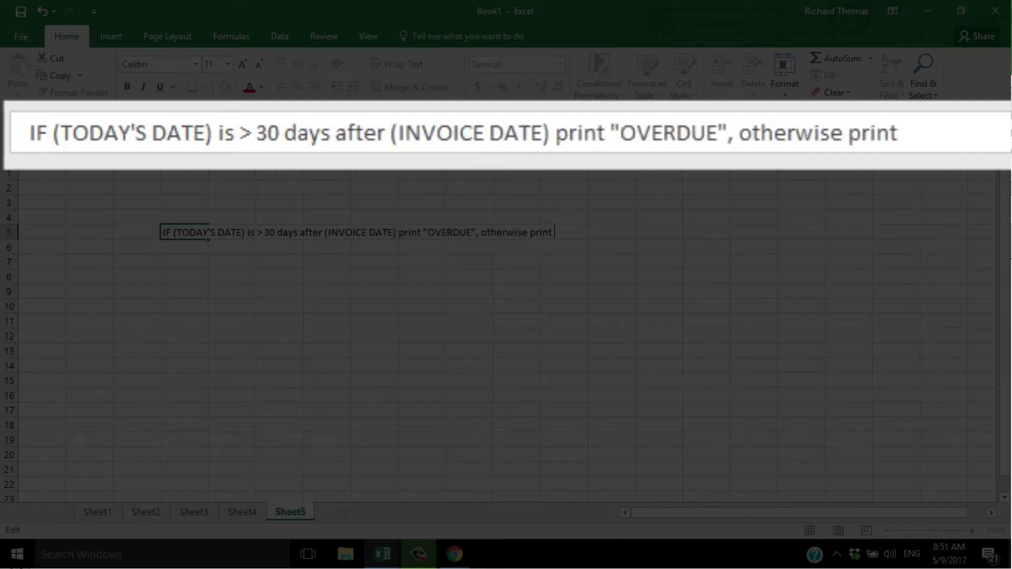
pyautogui.write(' nothing')
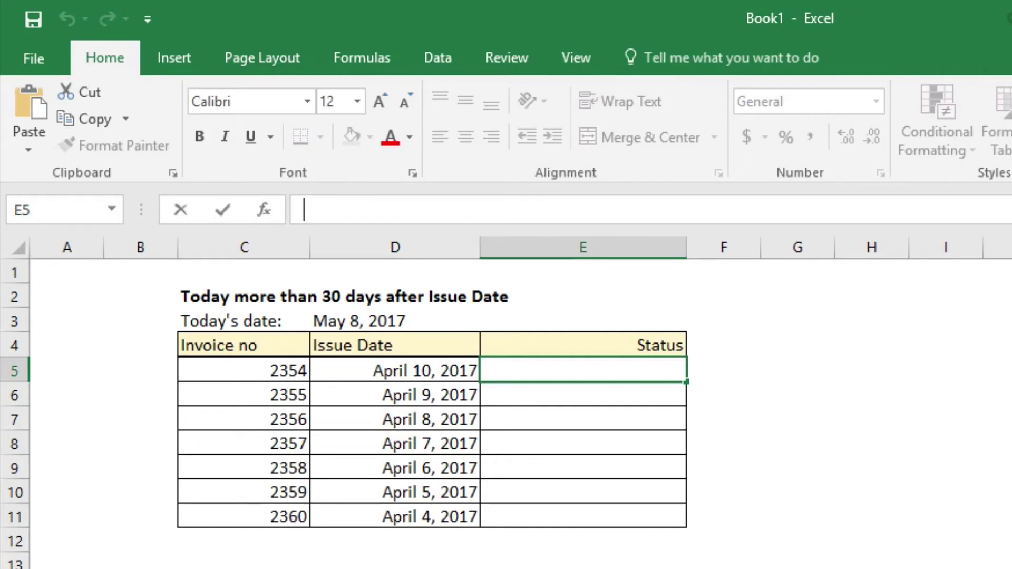
pyautogui.write('=')
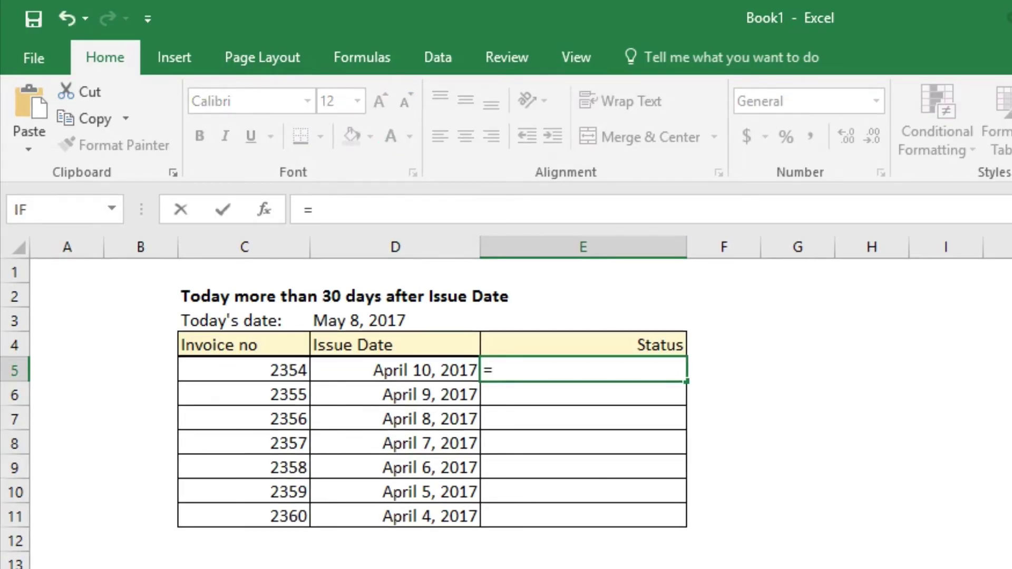
pyautogui.write('IF')
pyautogui.write('(')
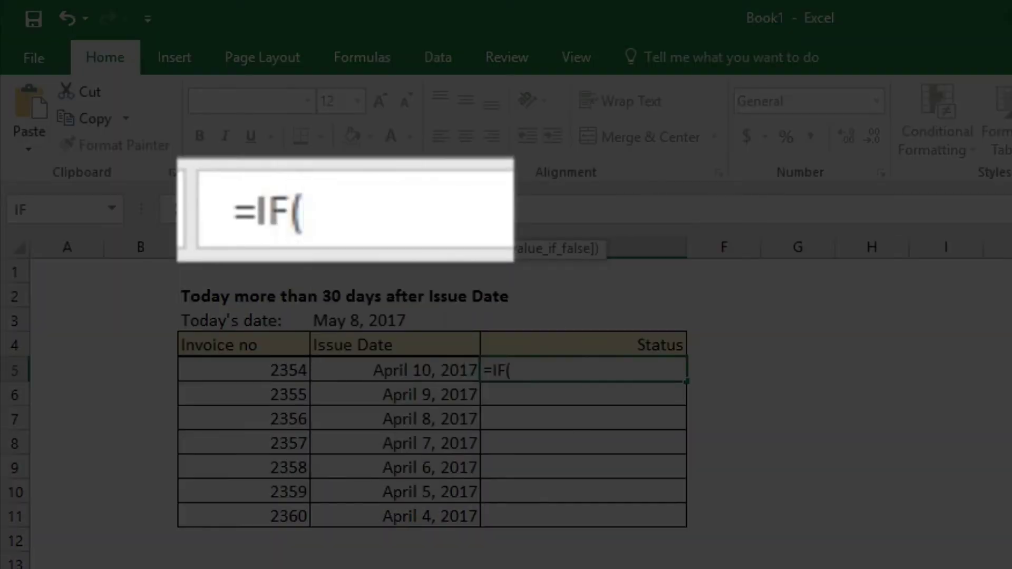
pyautogui.write('TODAY(')
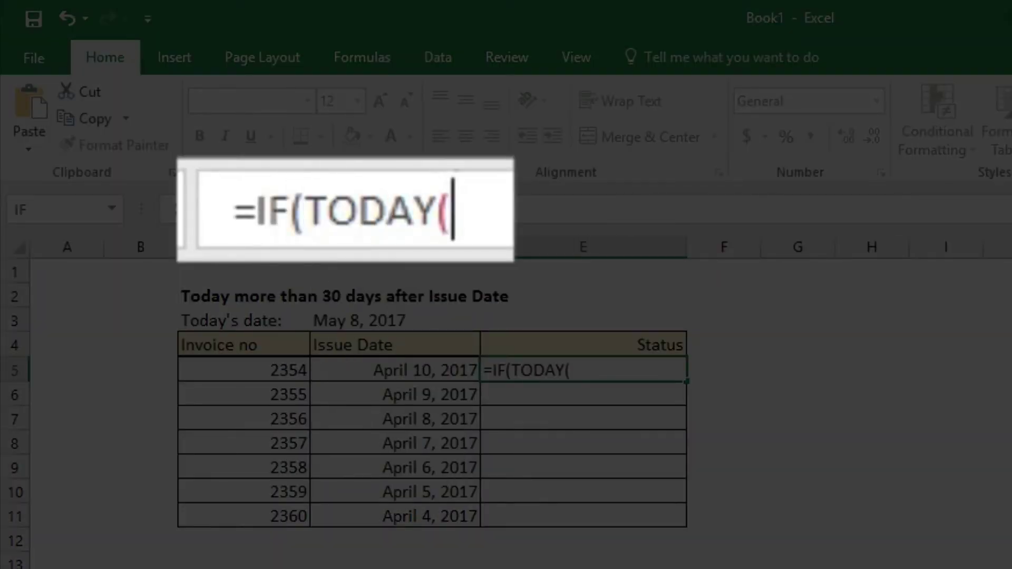
pyautogui.write(')')
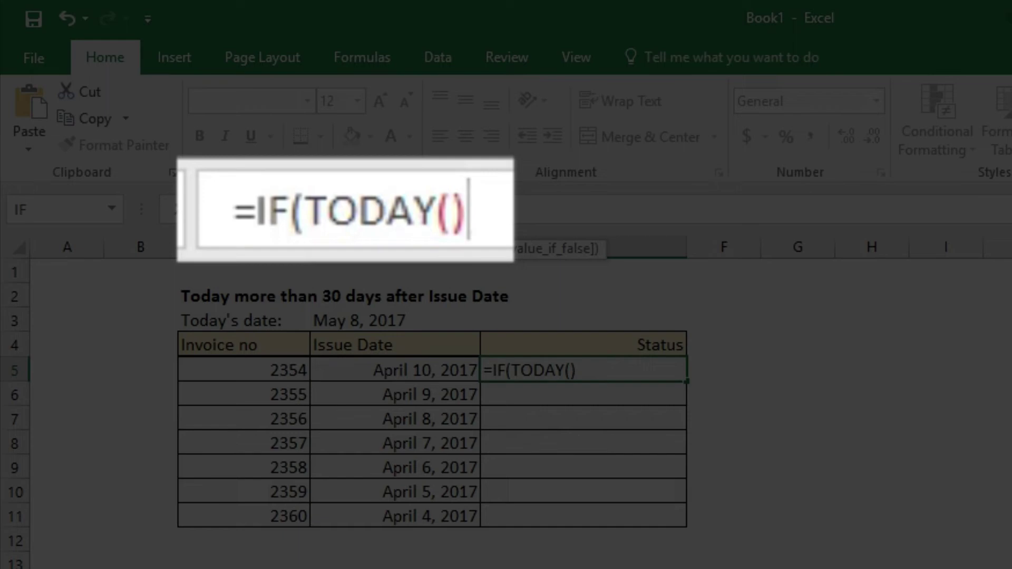
pyautogui.write('>')
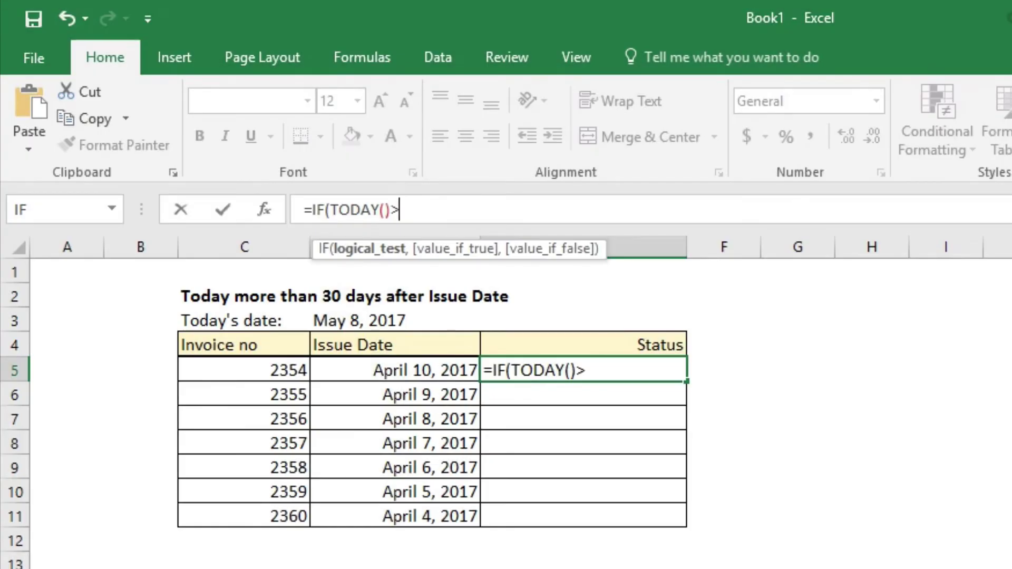
pyautogui.write('(')
pyautogui.write('D')
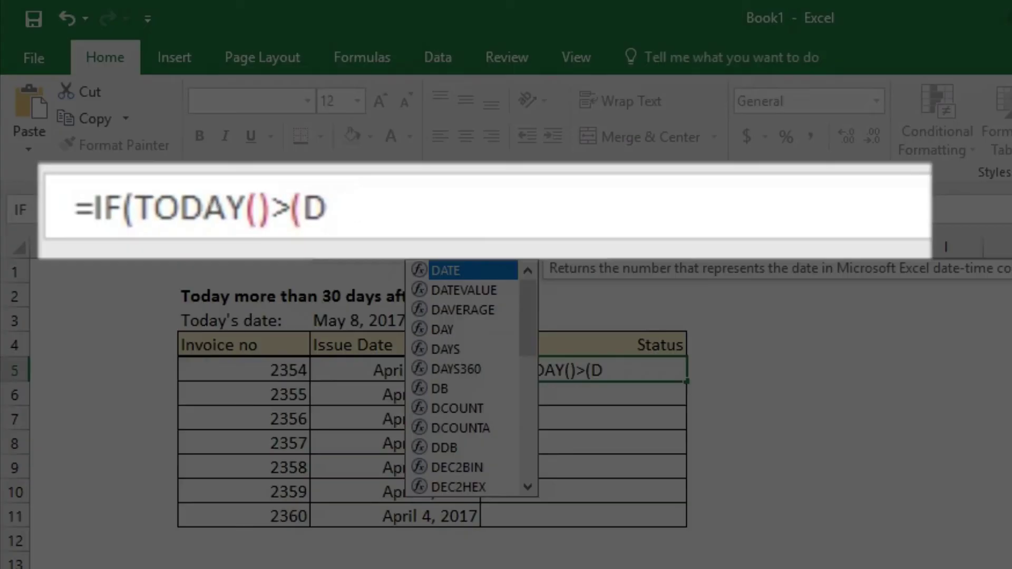
pyautogui.write('5')
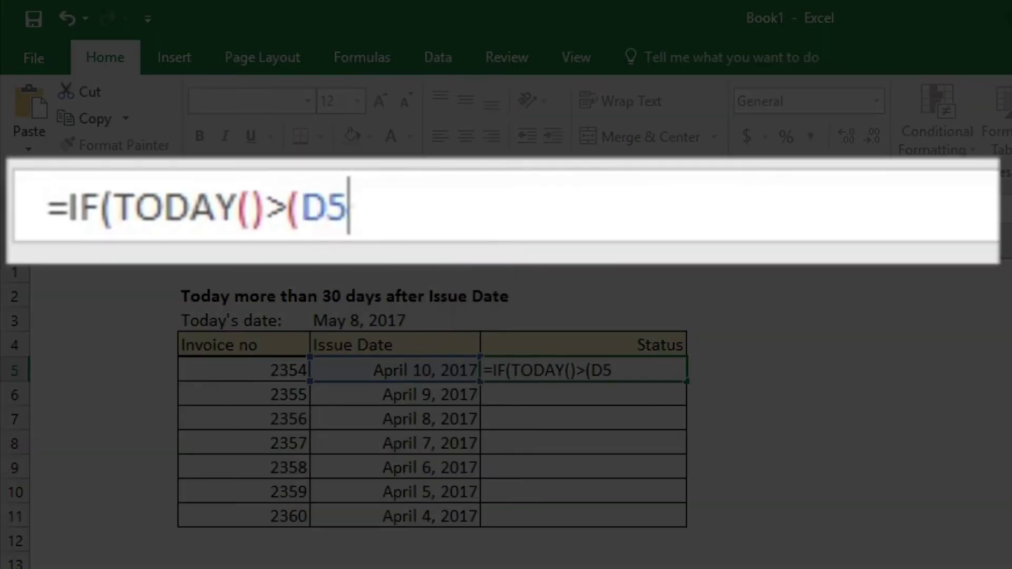
pyautogui.write('+30')
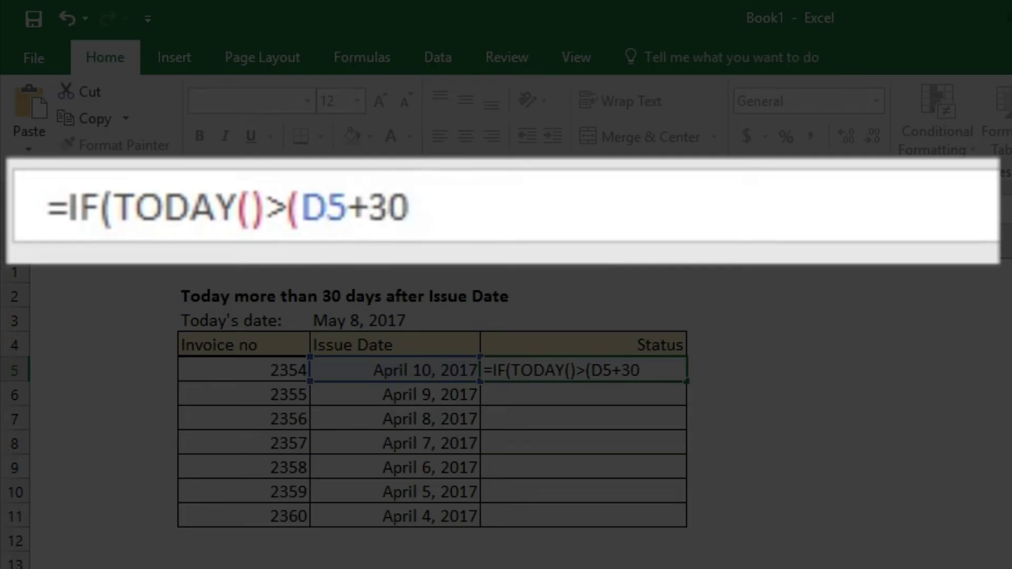
pyautogui.write('),')
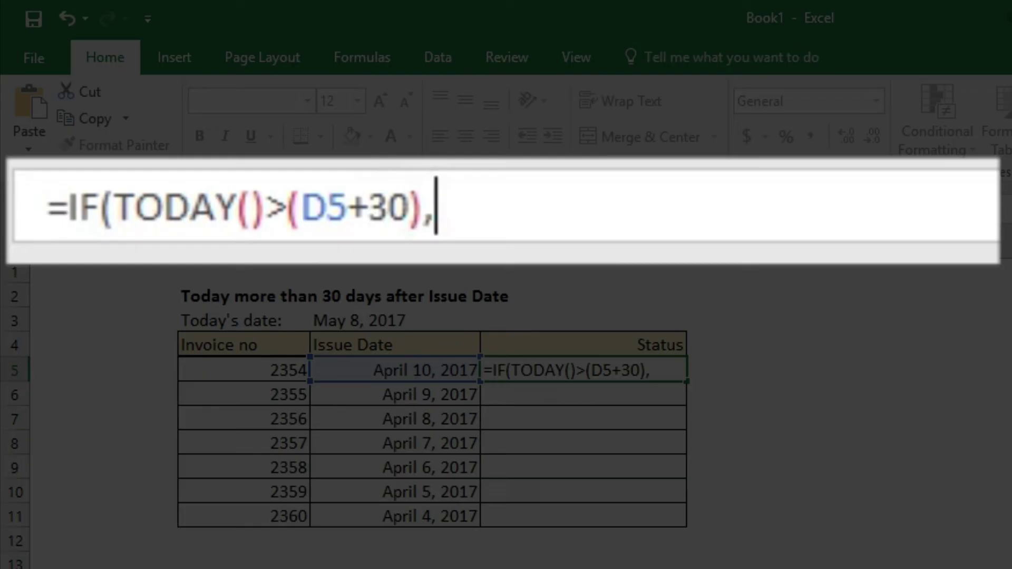
pyautogui.write('"OVERDUE')
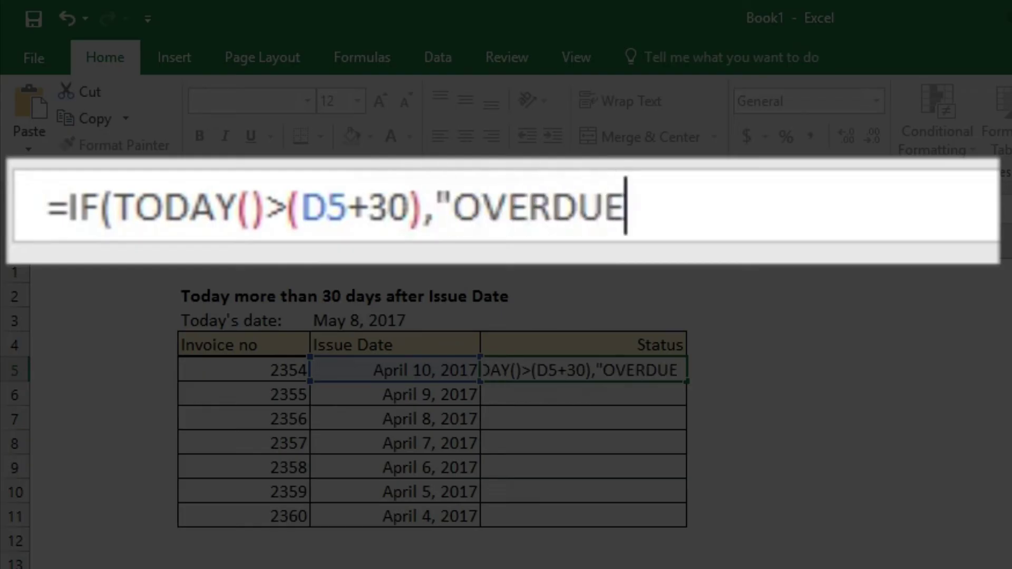
pyautogui.write('"')
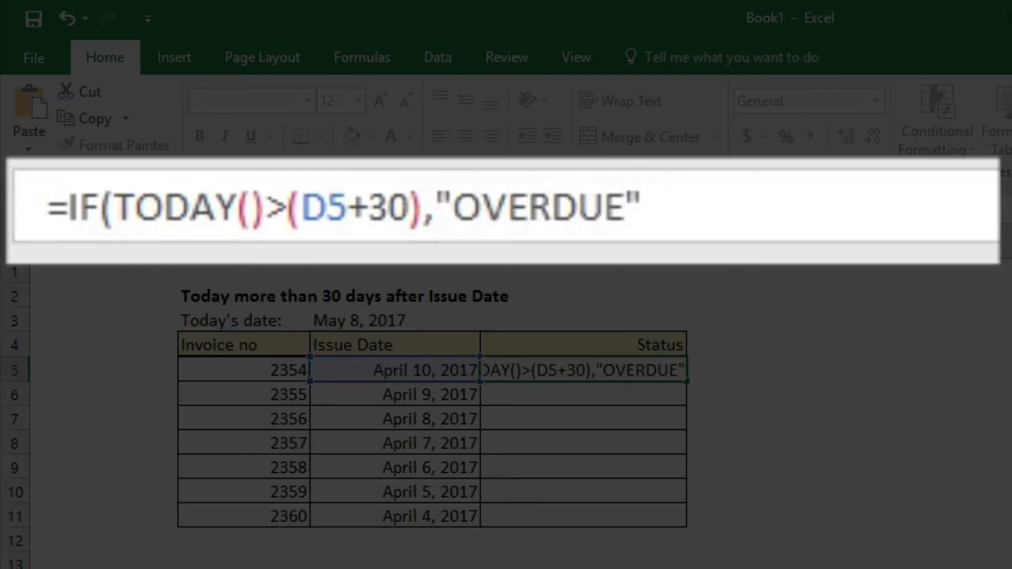
pyautogui.write(',"')
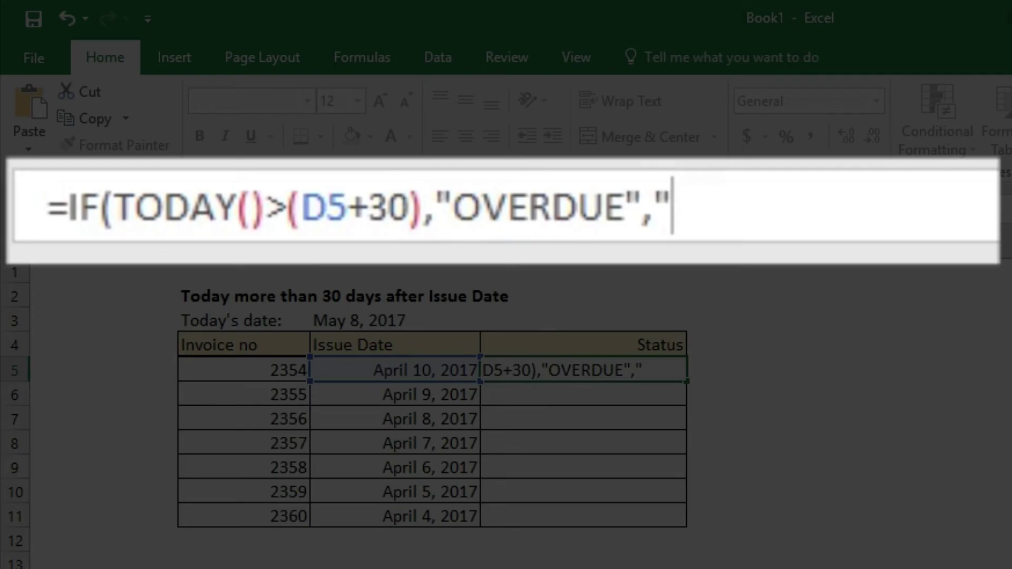
pyautogui.write('"')
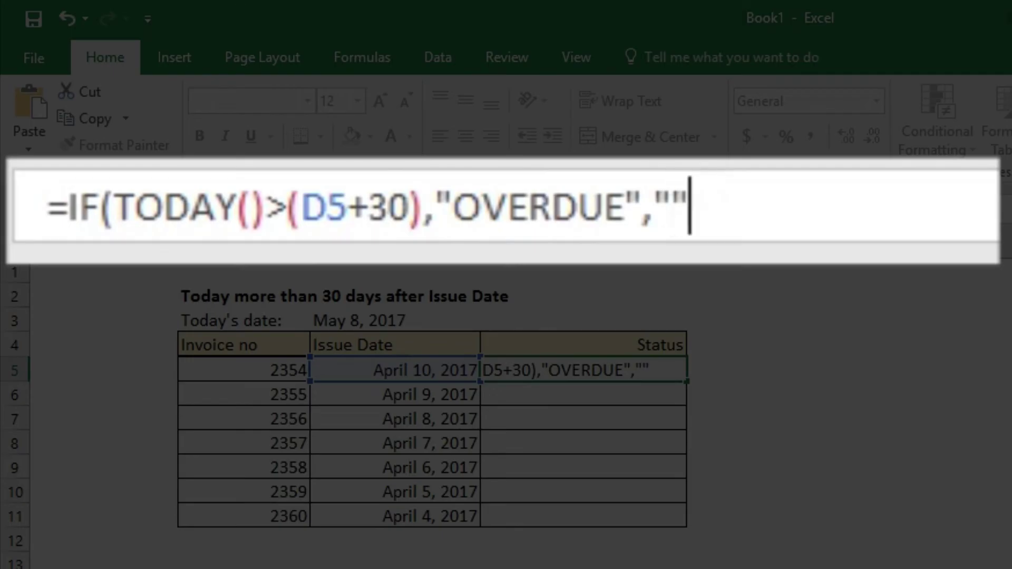
pyautogui.write(')')
# - Commit =IF(TODAY()>(D5+30),"OVERDUE","") in E5 and fill it down to E11
pyautogui.hotkey('ctrl', 'Return')
pyautogui.moveTo(687, 381); pyautogui.dragTo(686, 524)
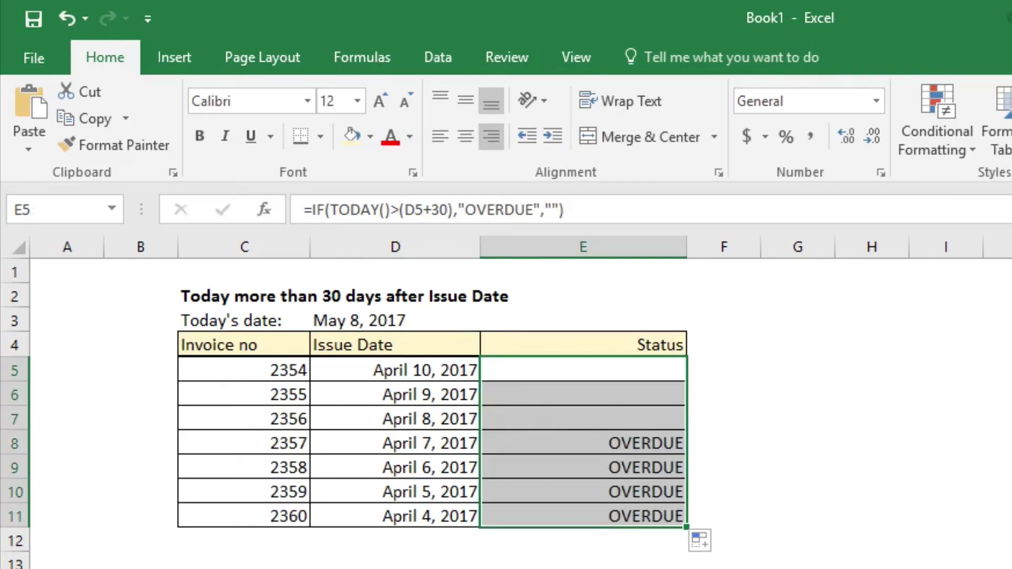
pyautogui.click(1004, 561)
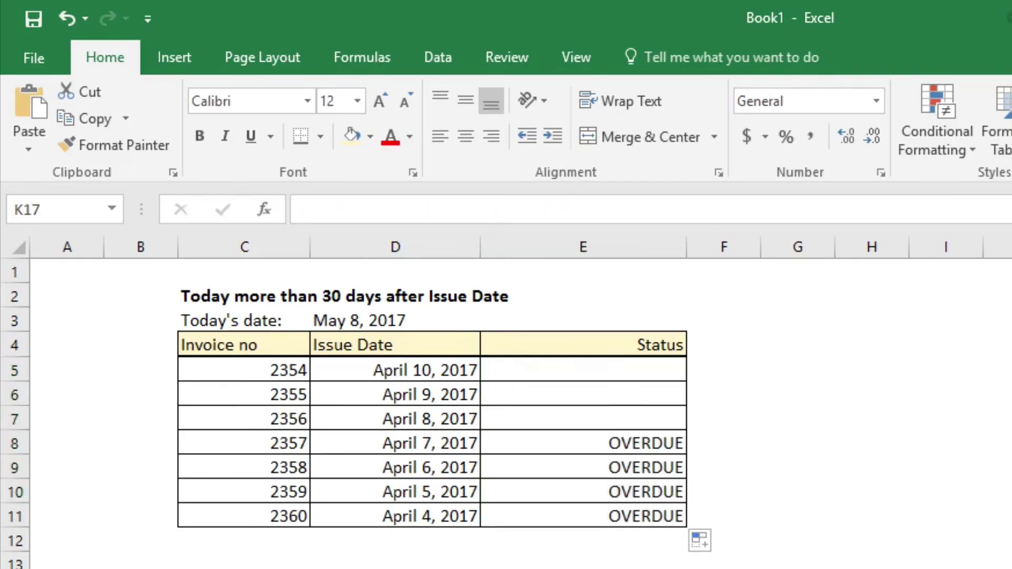